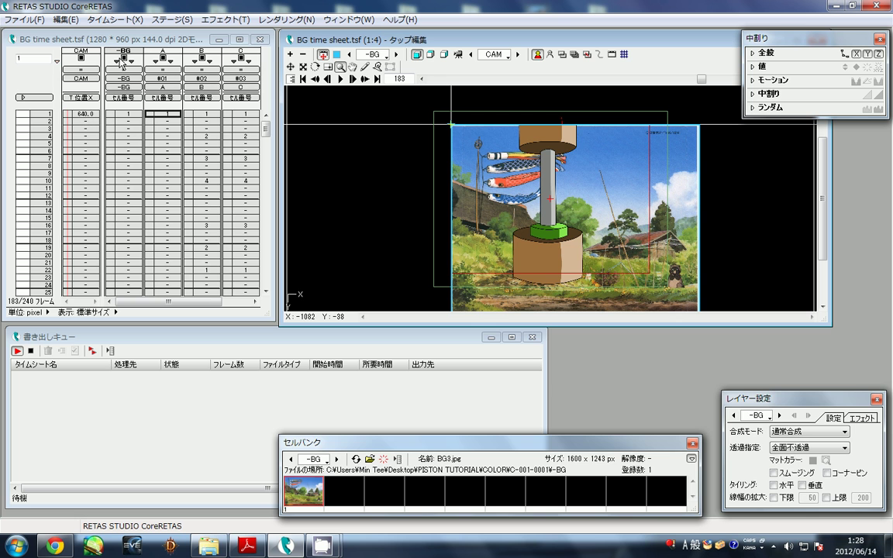
- Close the cel bank panel and reopen it from the panel list
{"action": "left_click", "coordinate": [267, 128]}
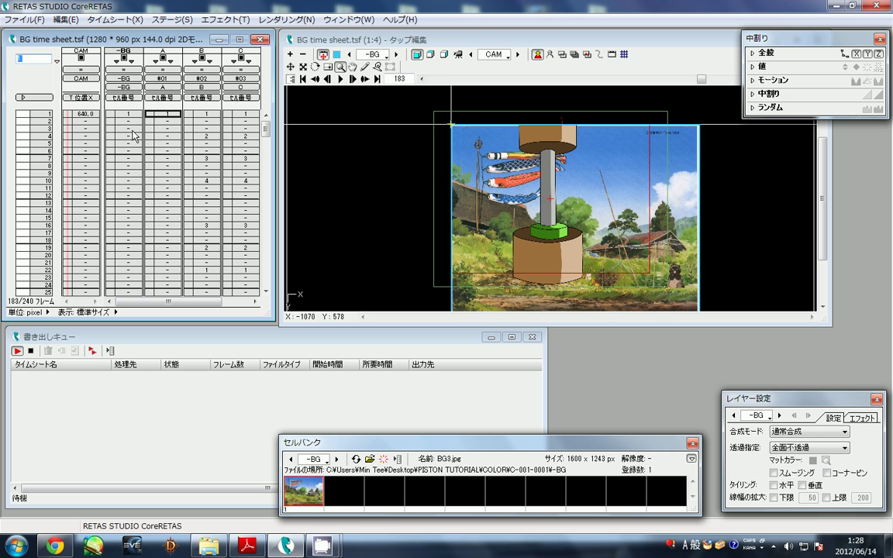
{"action": "scroll", "coordinate": [267, 139], "scroll_direction": "down", "scroll_amount": 3}
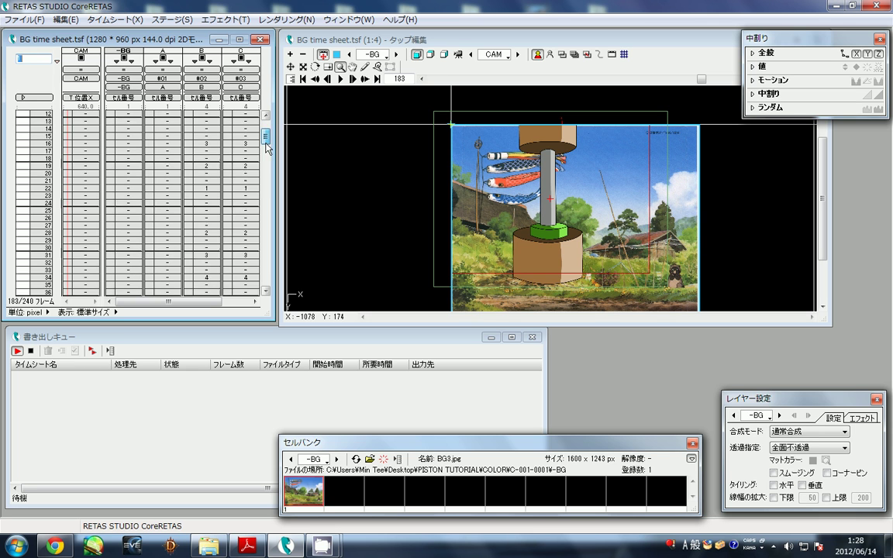
{"action": "scroll", "coordinate": [266, 138], "scroll_direction": "up", "scroll_amount": 3}
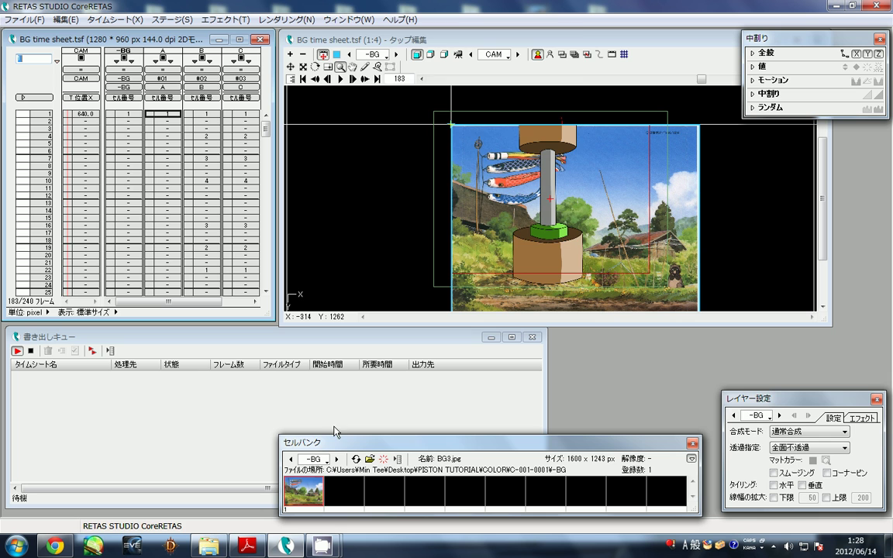
{"action": "left_click", "coordinate": [361, 20]}
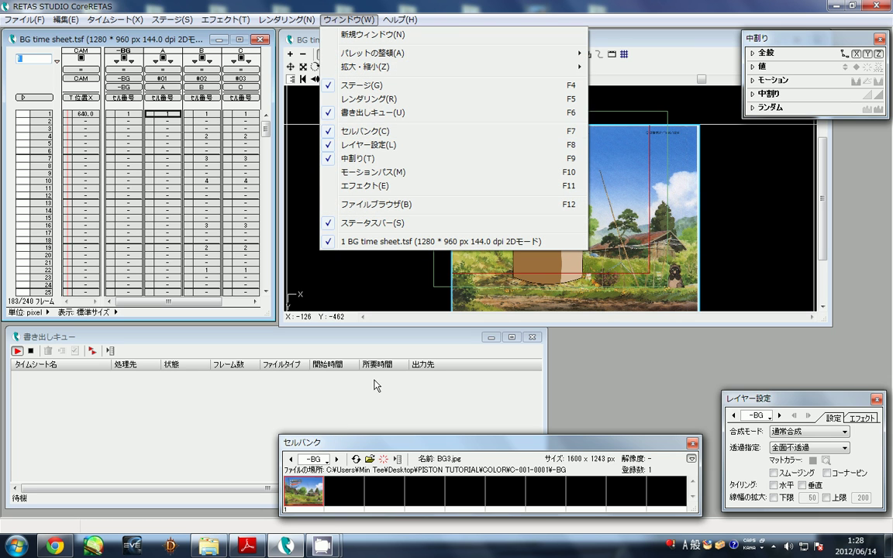
{"action": "left_click", "coordinate": [692, 444]}
{"action": "left_click", "coordinate": [348, 19]}
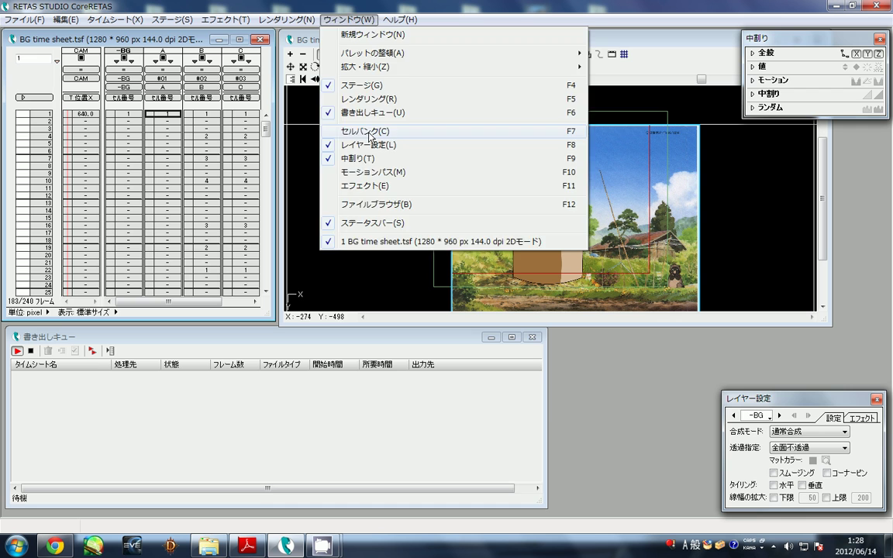
{"action": "left_click", "coordinate": [369, 134]}
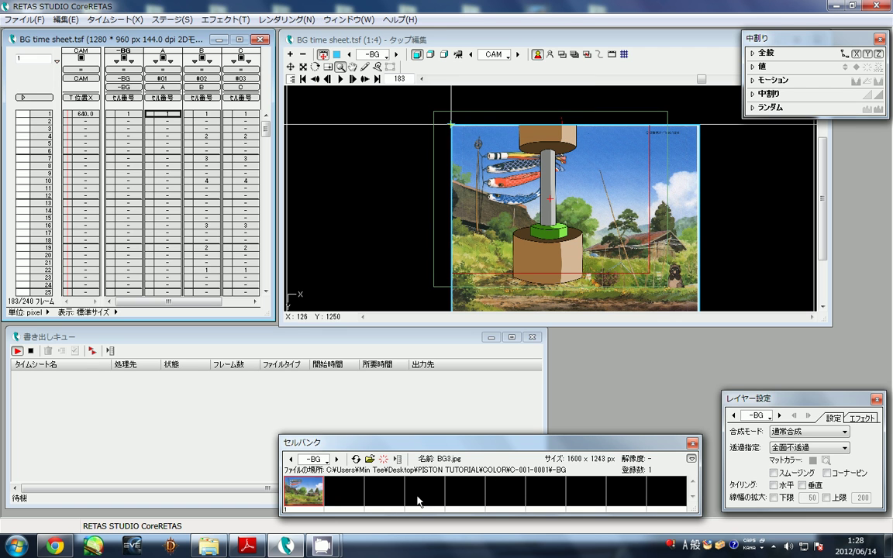
- View layer A's cels in the cel bank, switch back to -BG, and cancel adding an image
{"action": "left_click", "coordinate": [326, 461]}
{"action": "left_click", "coordinate": [324, 474]}
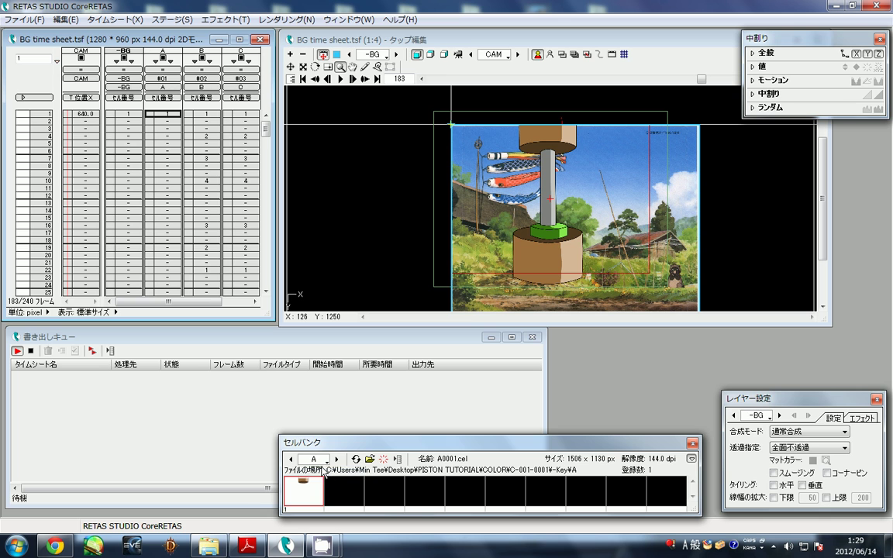
{"action": "left_click", "coordinate": [316, 459]}
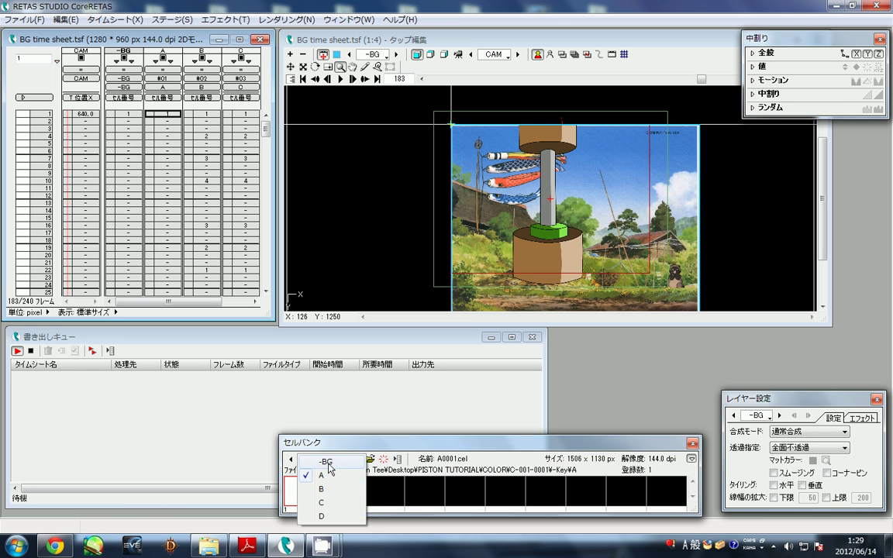
{"action": "left_click", "coordinate": [326, 464]}
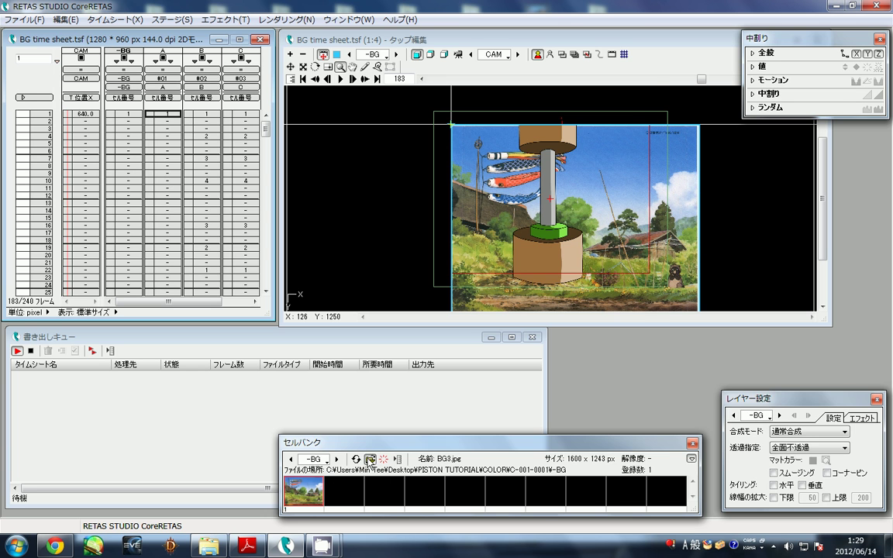
{"action": "left_click", "coordinate": [369, 459]}
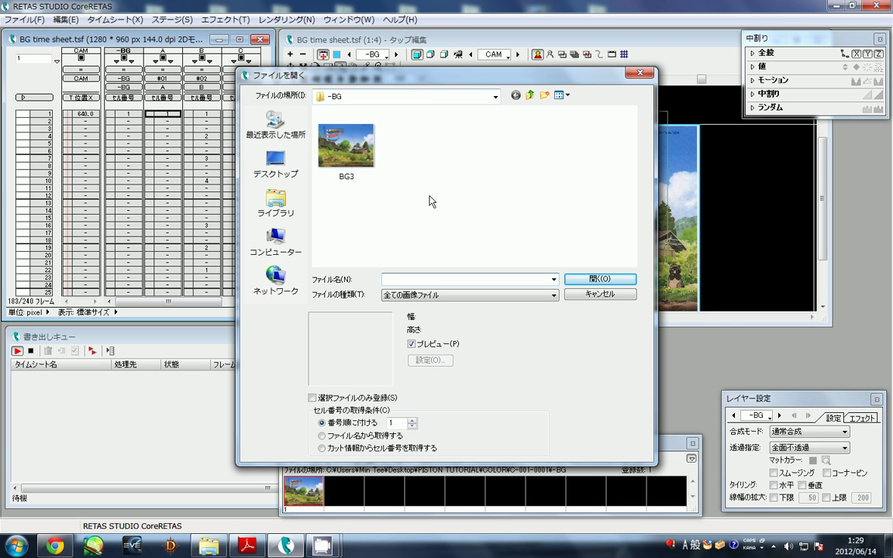
{"action": "left_click", "coordinate": [622, 296]}
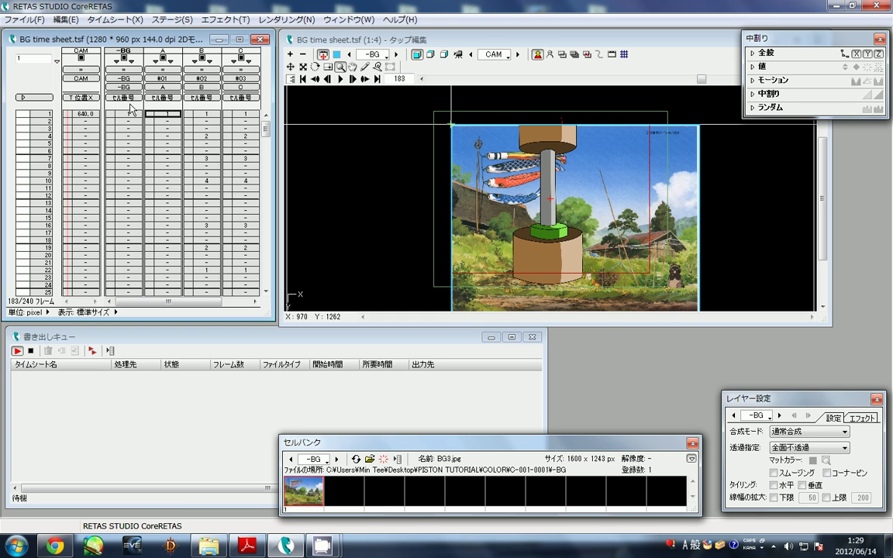
- Select the whole -BG column, clear the selection, and switch to the layer move tool
{"action": "left_click", "coordinate": [131, 100]}
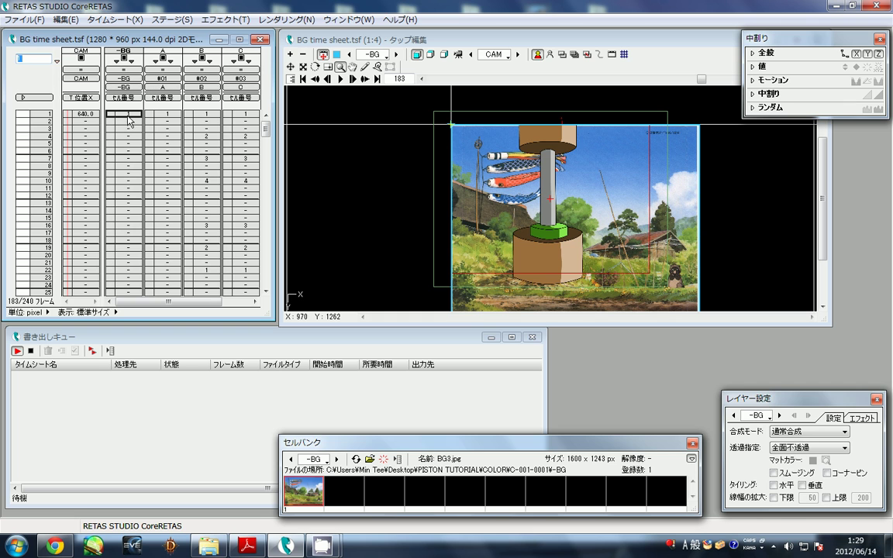
{"action": "left_click", "coordinate": [128, 104]}
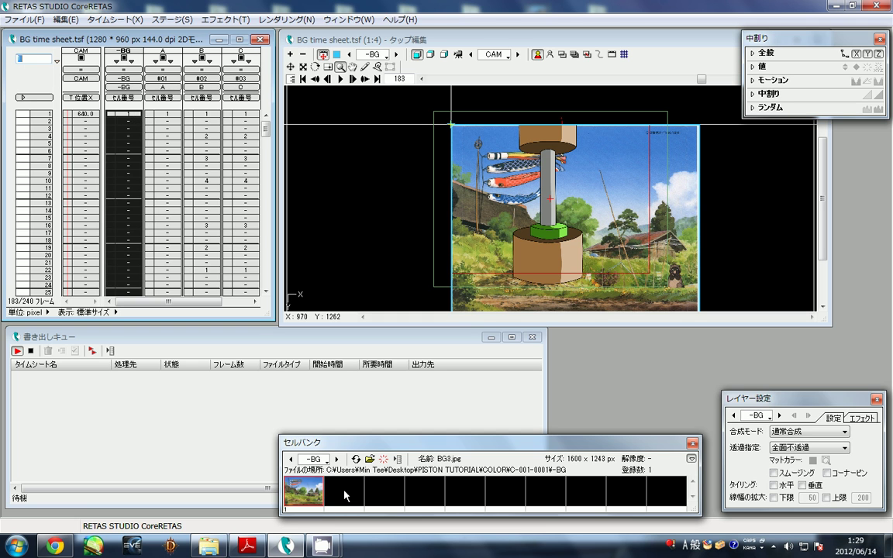
{"action": "left_click", "coordinate": [129, 242]}
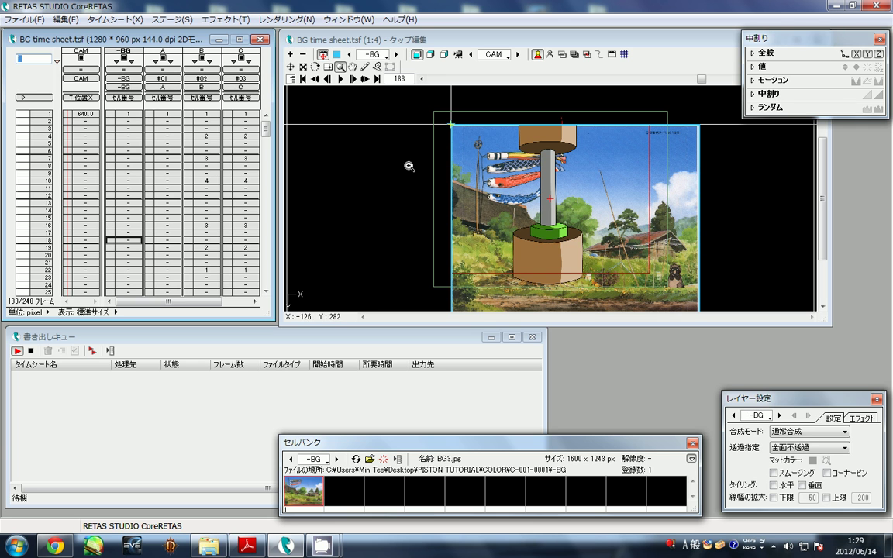
{"action": "left_click", "coordinate": [302, 67]}
{"action": "left_click", "coordinate": [292, 68]}
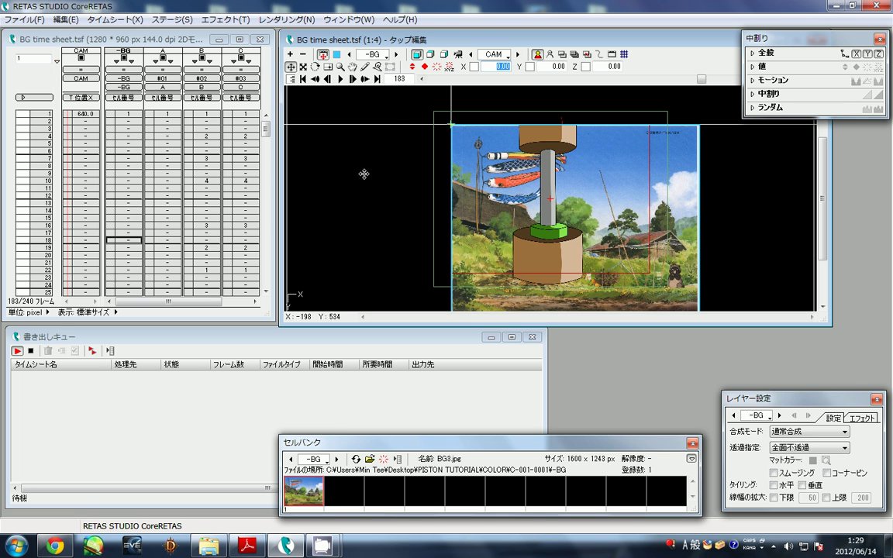
{"action": "left_click", "coordinate": [35, 39]}
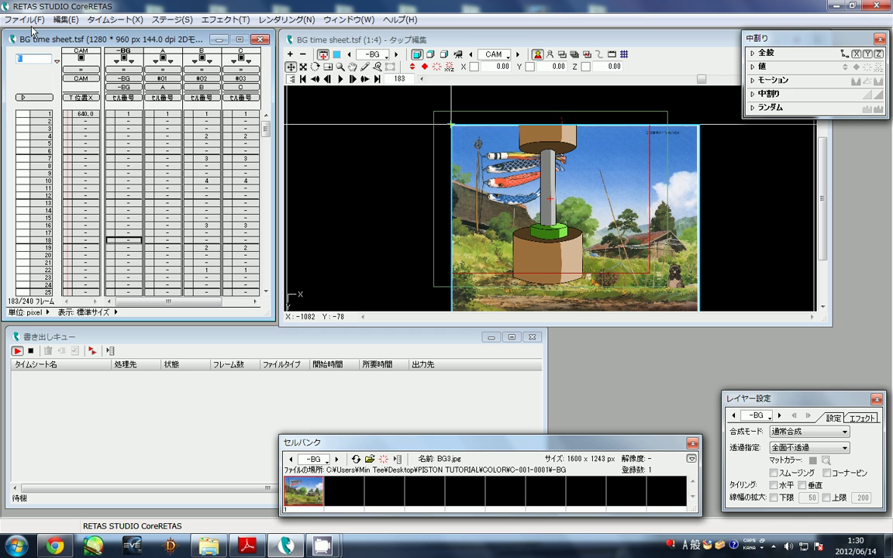
- Start the scene export with the COLOR folder as the save location
{"action": "left_click", "coordinate": [26, 19]}
{"action": "left_click", "coordinate": [70, 181]}
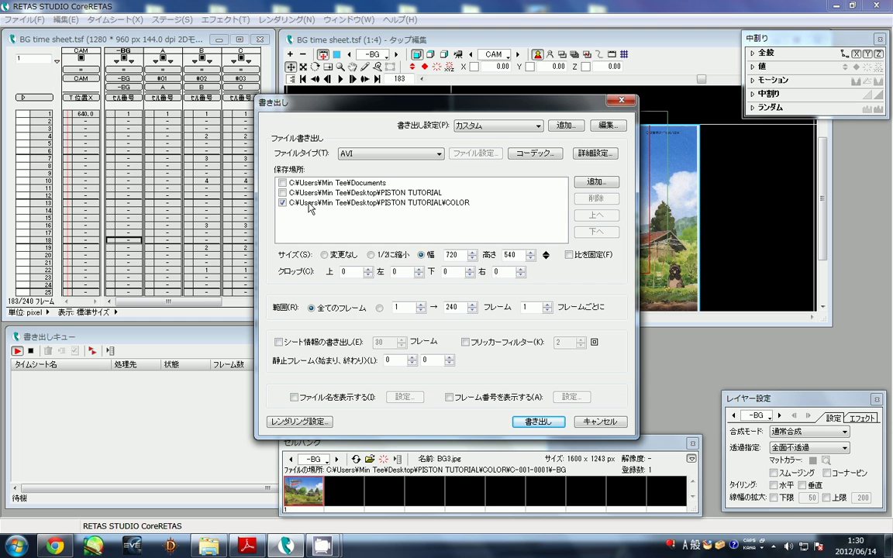
{"action": "left_click", "coordinate": [388, 192]}
{"action": "left_click", "coordinate": [431, 203]}
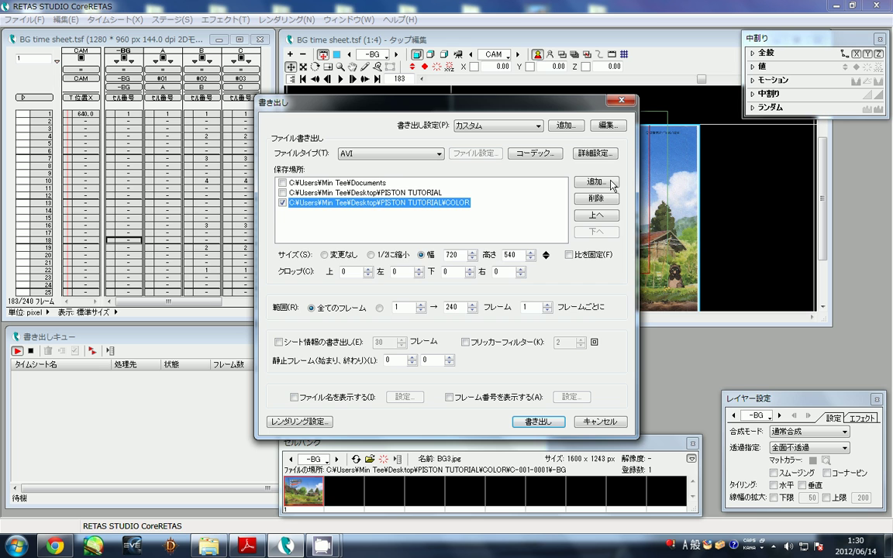
- Check the detailed AVI movie options, then bring up the rendering settings
{"action": "left_click", "coordinate": [602, 154]}
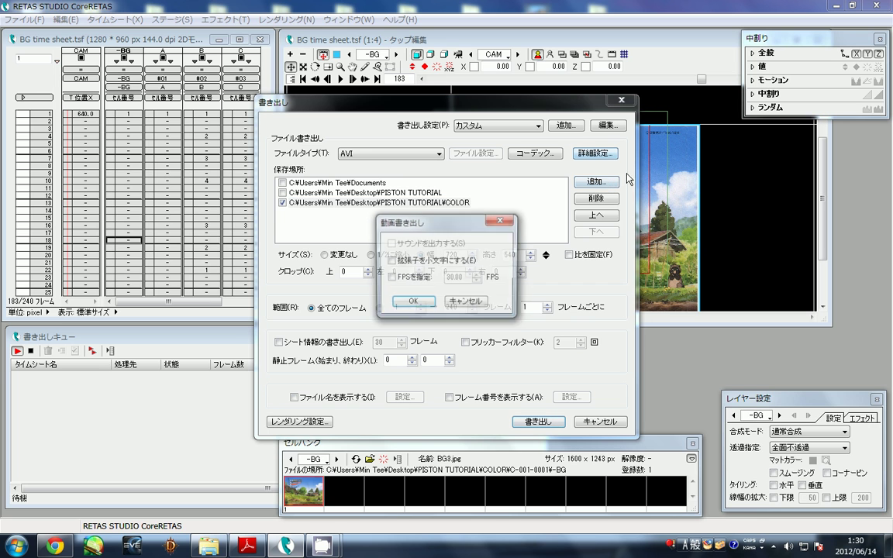
{"action": "left_click", "coordinate": [502, 222]}
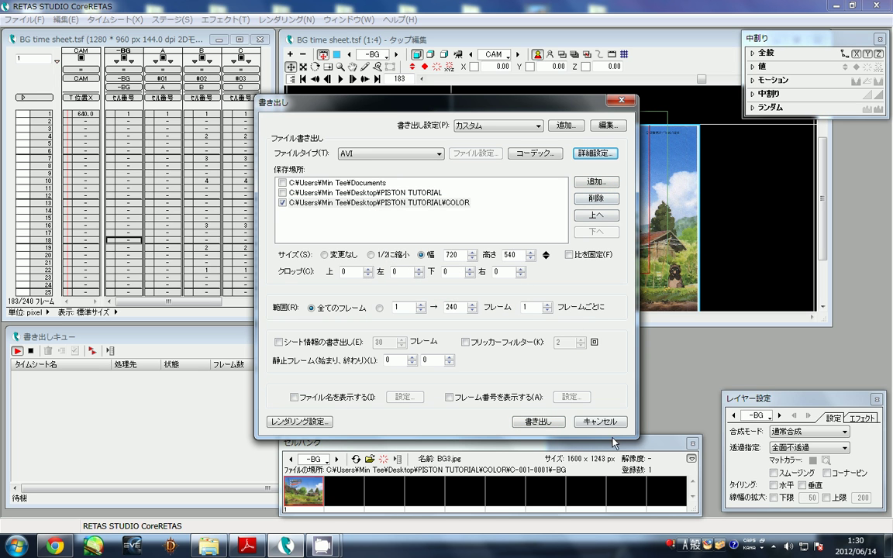
{"action": "left_click", "coordinate": [319, 423]}
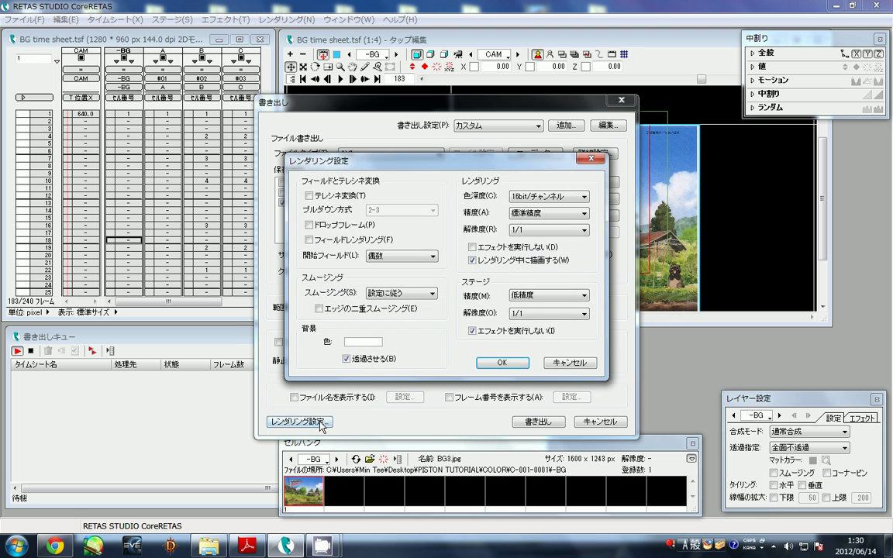
- Keep colour depth at 16bit per channel and close the rendering settings
{"action": "left_click", "coordinate": [546, 196]}
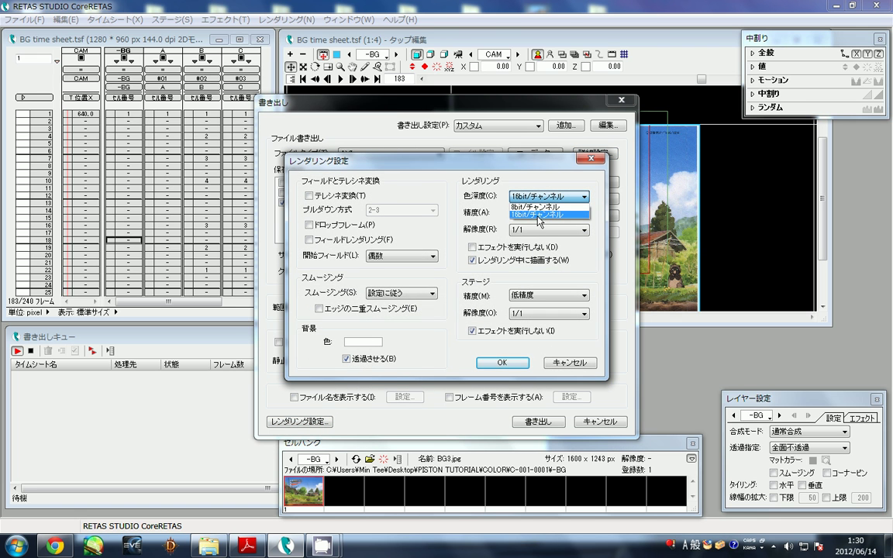
{"action": "left_click", "coordinate": [525, 215]}
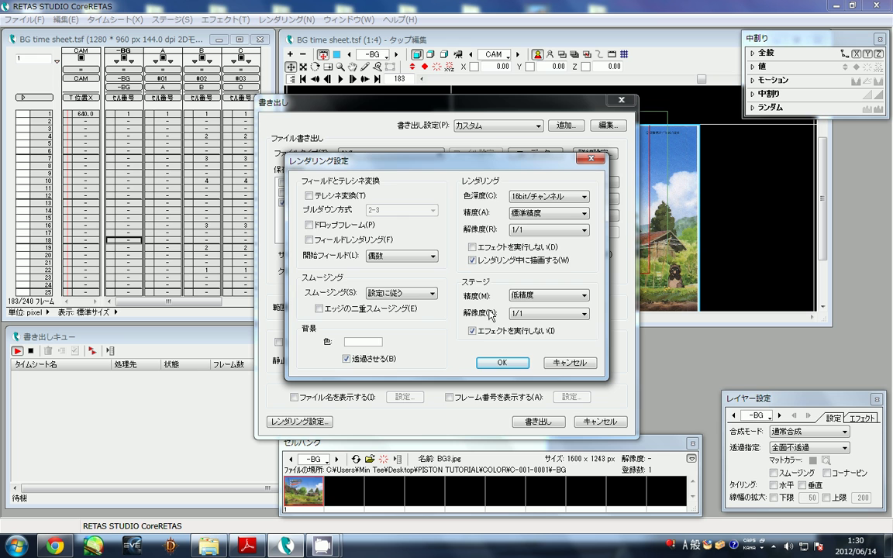
{"action": "left_click", "coordinate": [563, 363]}
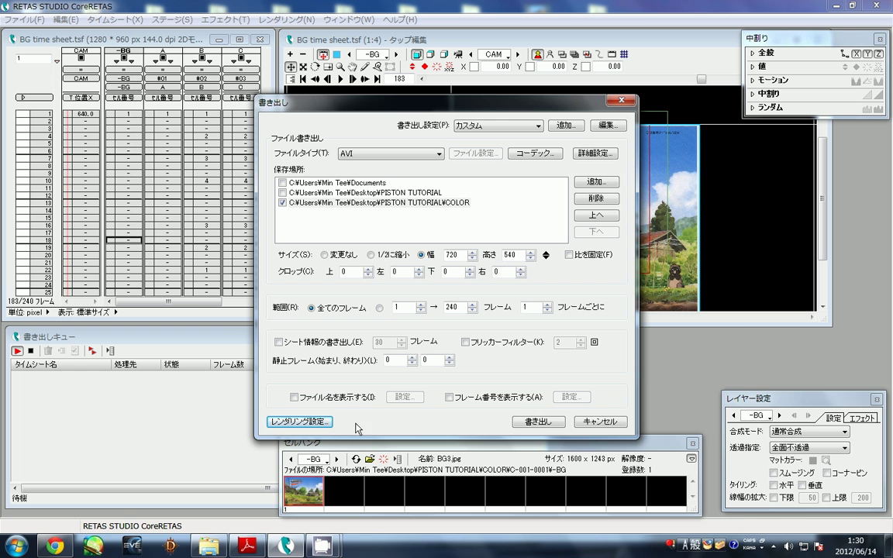
- Move the export dialog aside to preview, recheck the AVI options, then close it without exporting
{"action": "left_click_drag", "start_coordinate": [493, 107], "coordinate": [594, 199]}
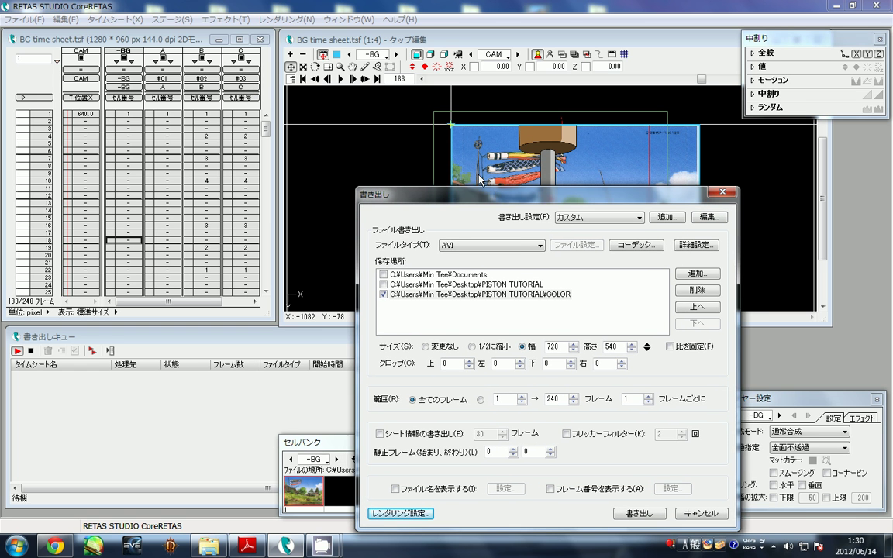
{"action": "left_click_drag", "start_coordinate": [480, 193], "coordinate": [390, 104]}
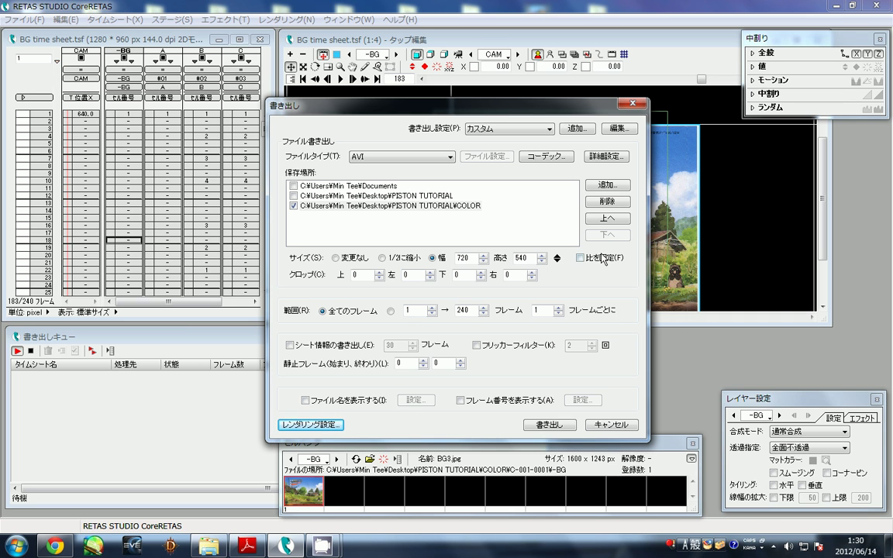
{"action": "left_click", "coordinate": [610, 164]}
{"action": "left_click", "coordinate": [514, 230]}
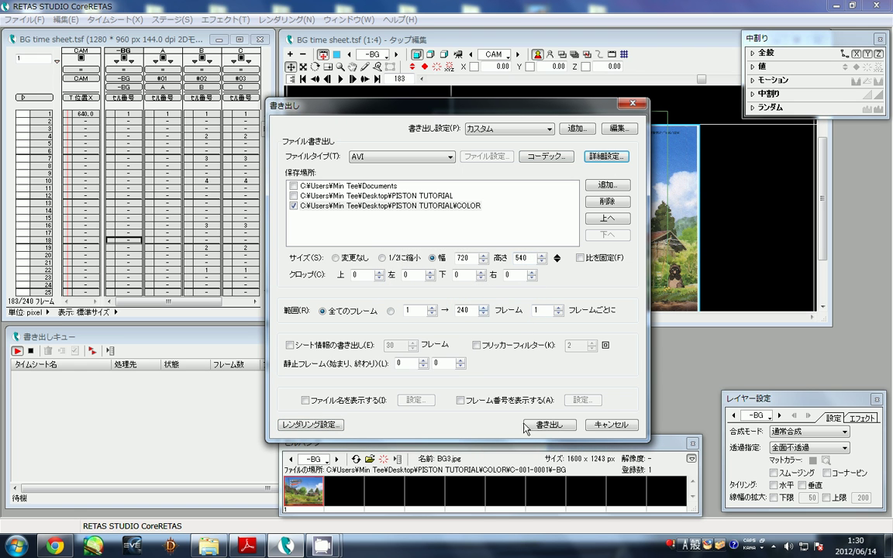
{"action": "left_click", "coordinate": [633, 103]}
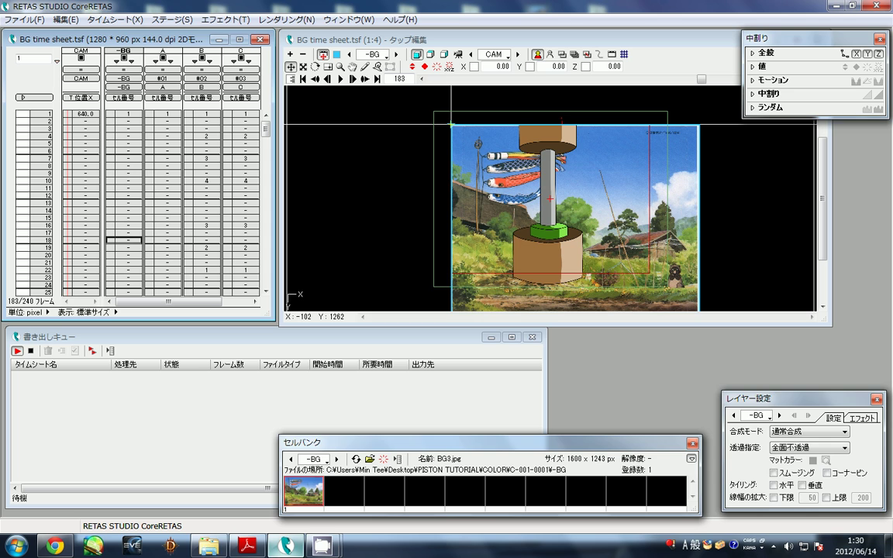
- Play the exported BG time sheet(1) clip from the COLOR folder
{"action": "left_click", "coordinate": [209, 546]}
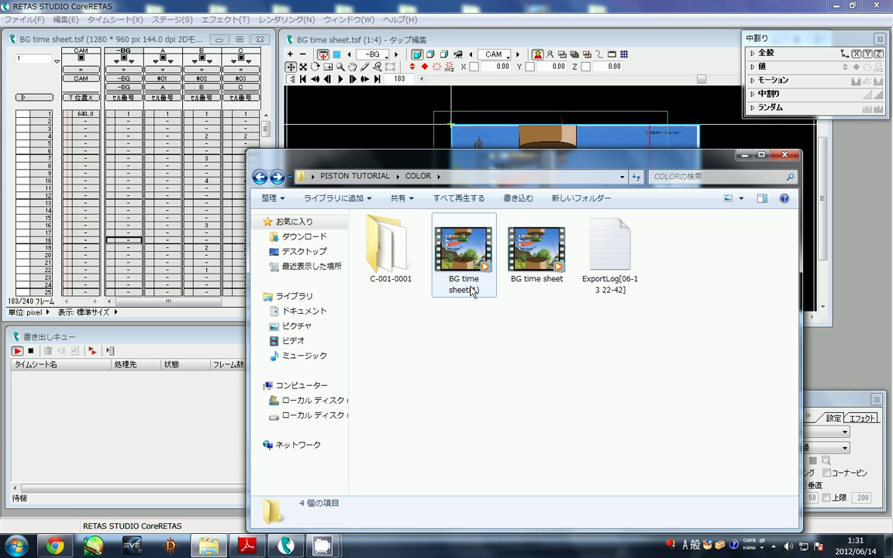
{"action": "left_click", "coordinate": [464, 270]}
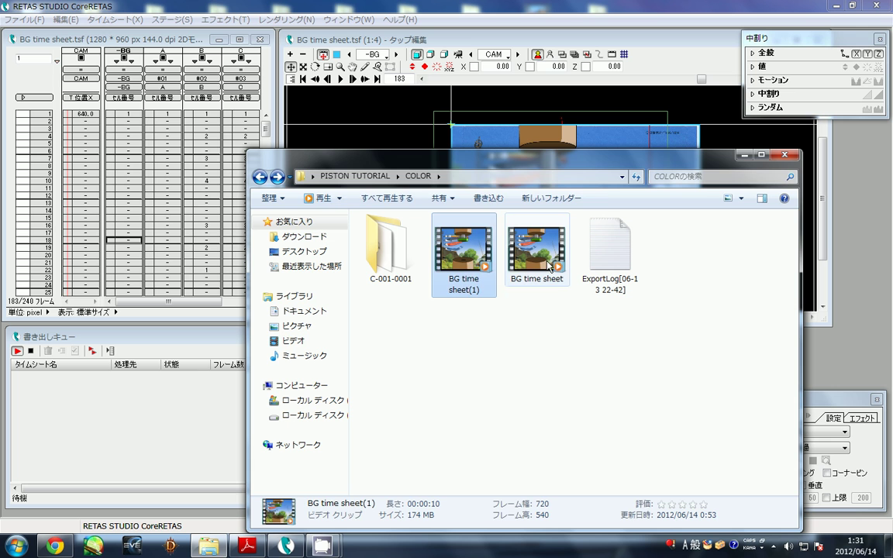
{"action": "double_click", "coordinate": [469, 256]}
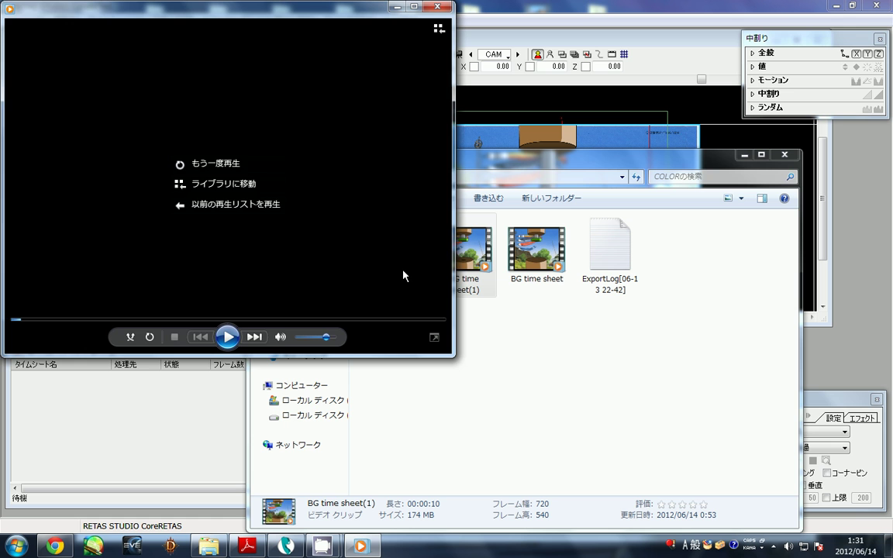
- Replay the BG time sheet(1) clip to the end and return to CoreRETAS
{"action": "left_click", "coordinate": [403, 275]}
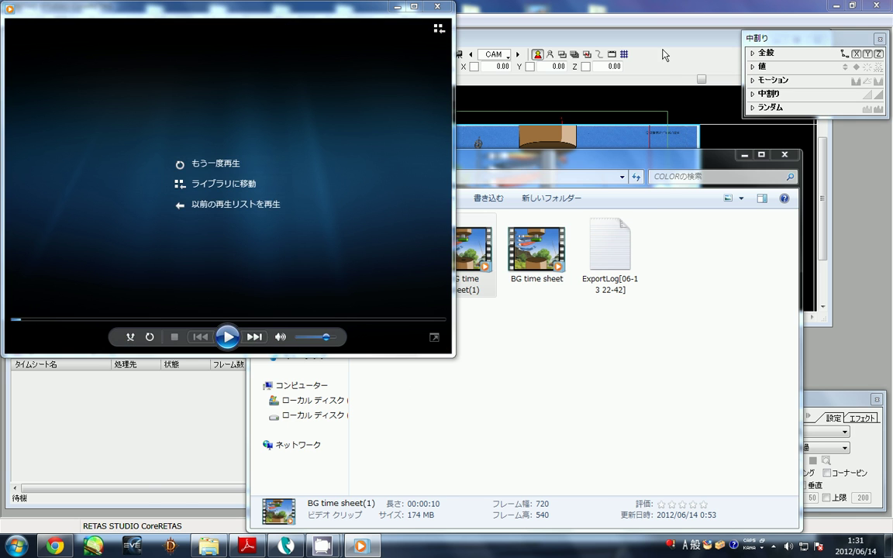
{"action": "left_click", "coordinate": [670, 139]}
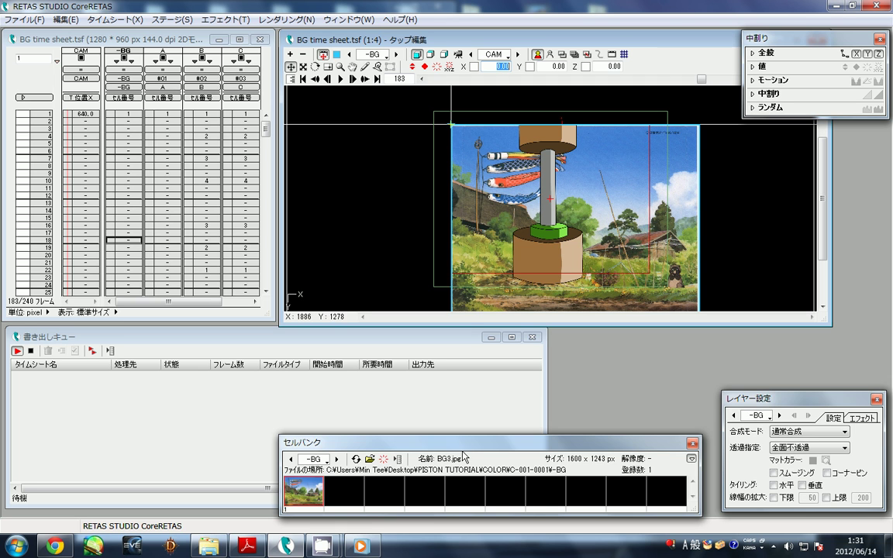
{"action": "mouse_move", "coordinate": [322, 547]}
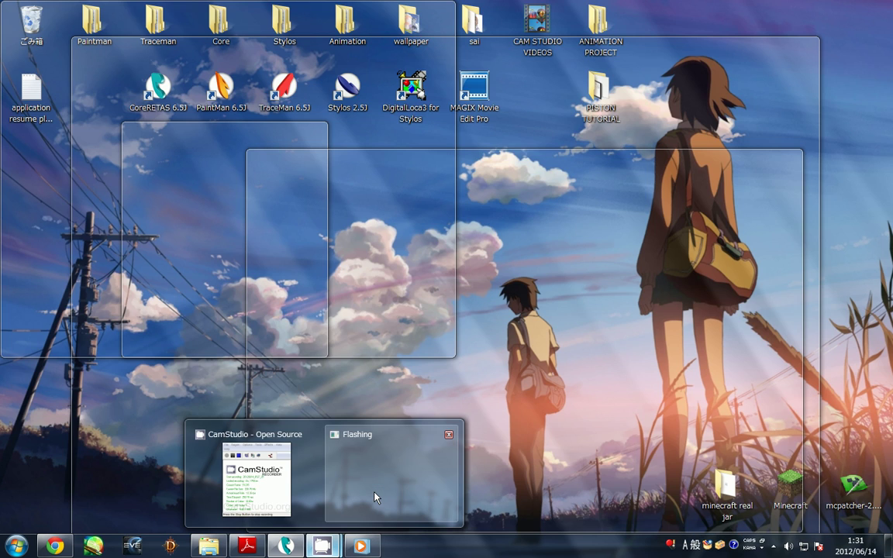
{"action": "left_click", "coordinate": [375, 497]}
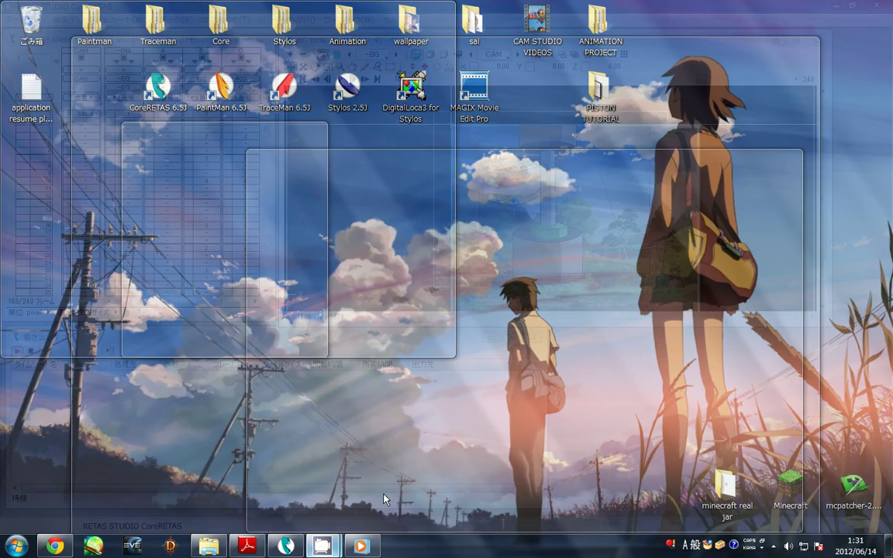